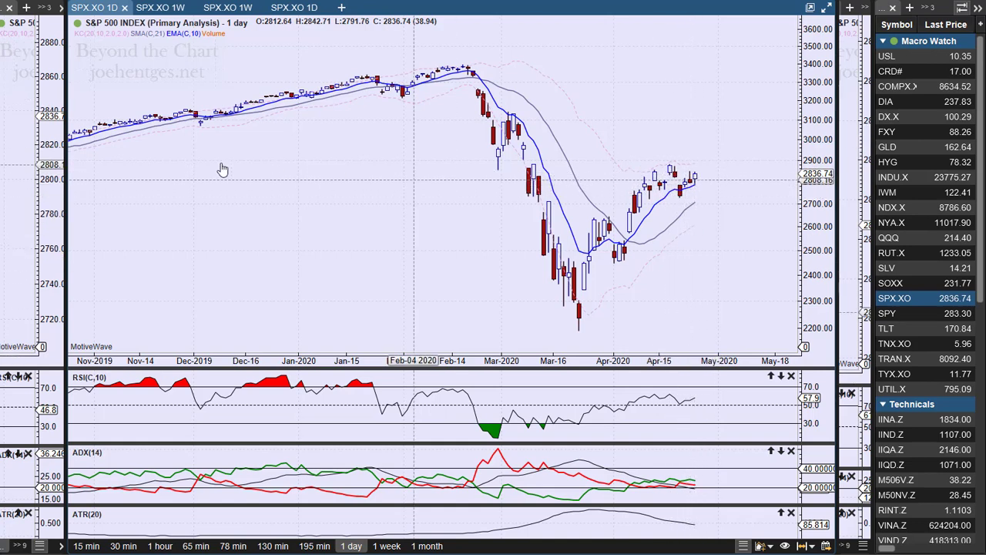
Widen the weekly S&P 500 chart to review it, and return the space to the daily chart
drag(66, 191, 493, 194)
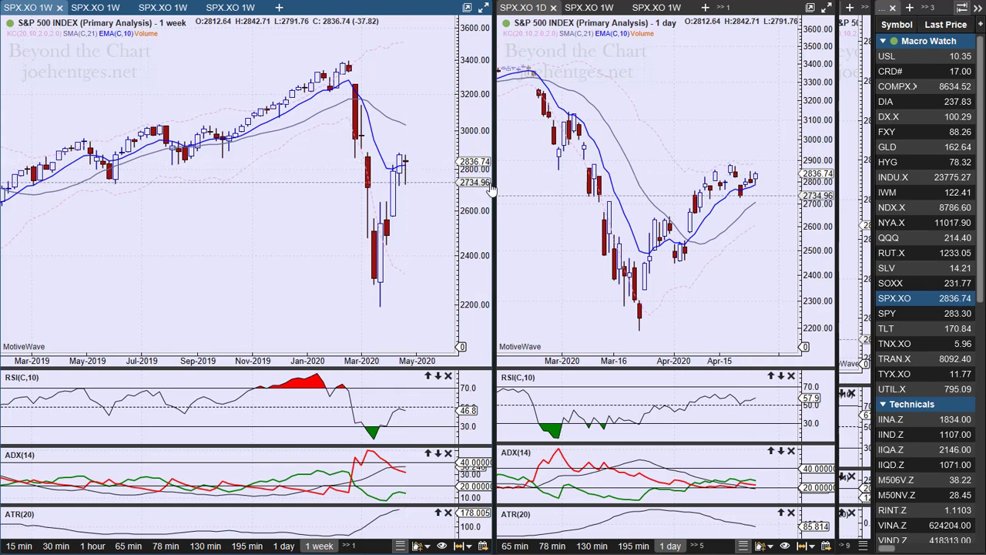
drag(491, 183, 39, 188)
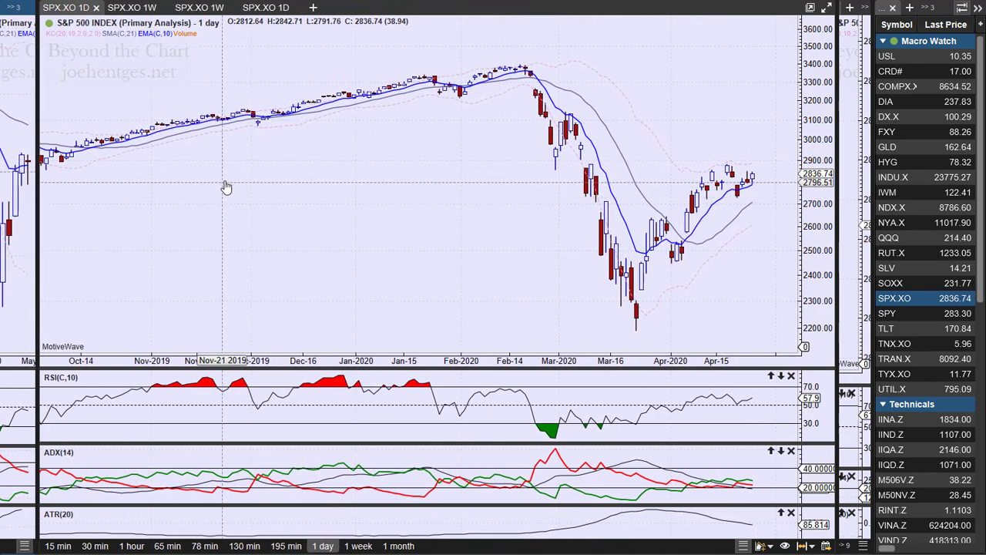
Open the wave-labelled daily S&P 500 chart and rescale it to show waves (1) and (2) with the full downward projection arrow
click(266, 8)
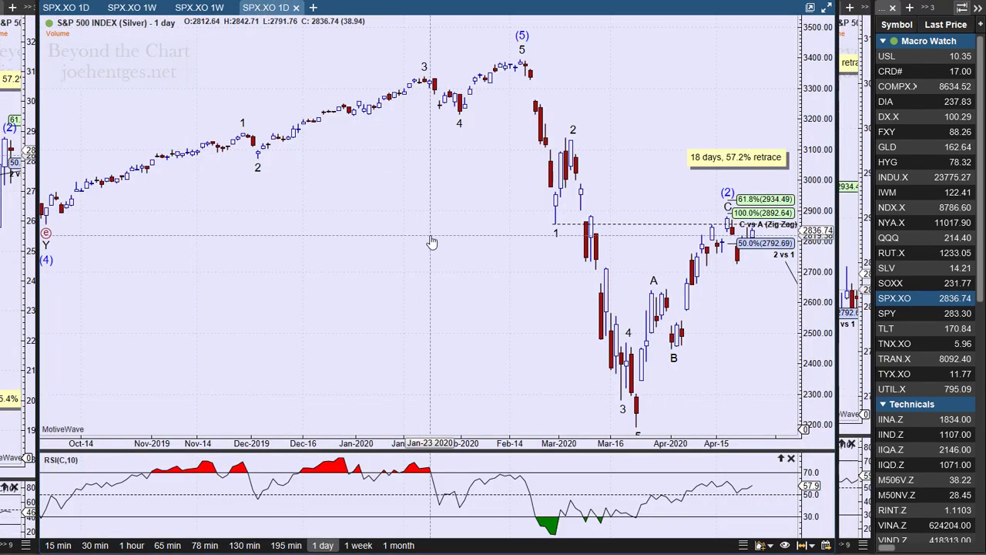
drag(320, 253, 295, 260)
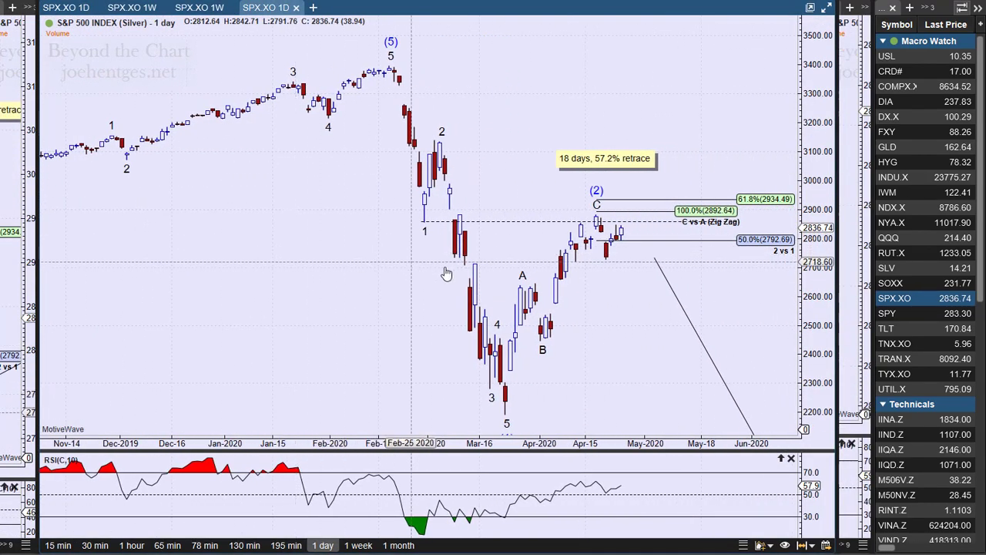
drag(381, 284, 401, 326)
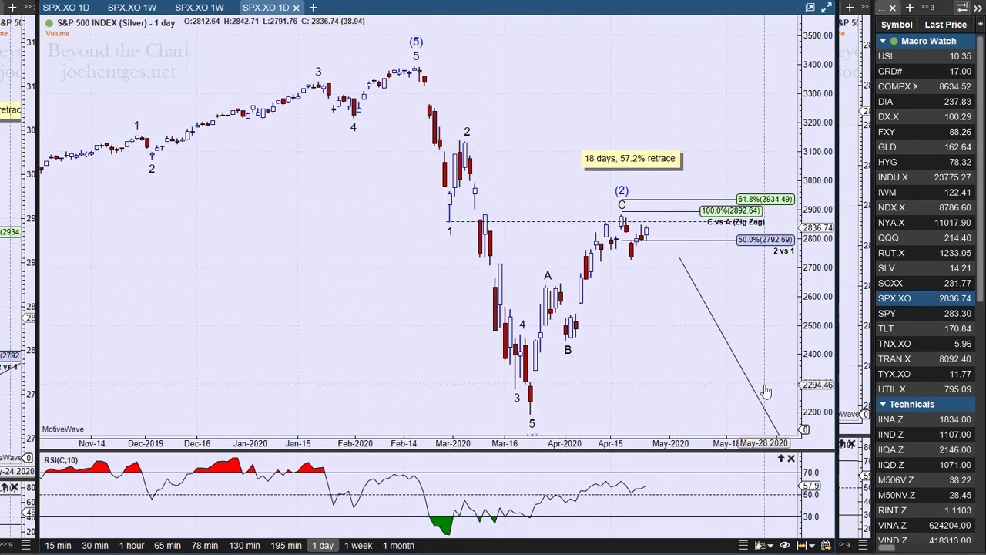
drag(819, 395, 822, 380)
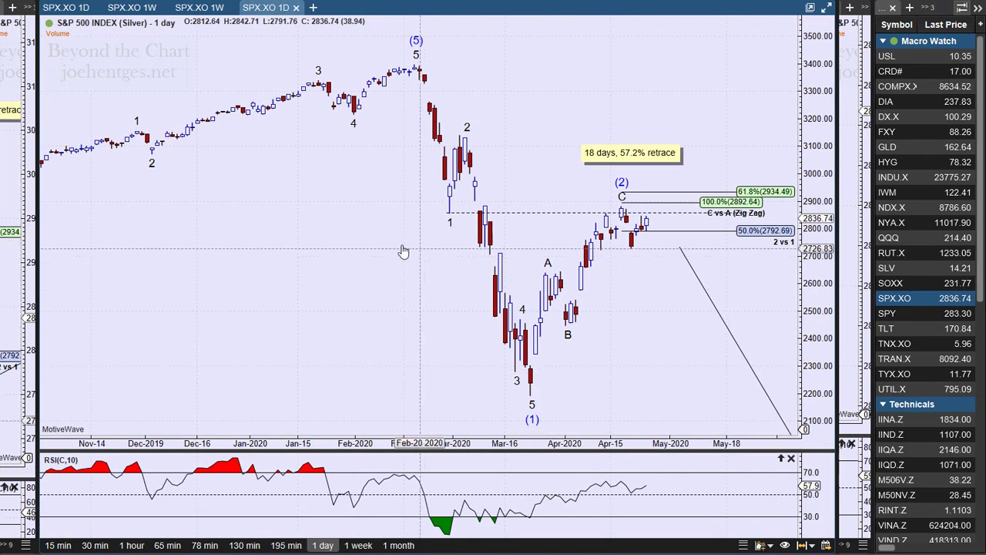
click(447, 227)
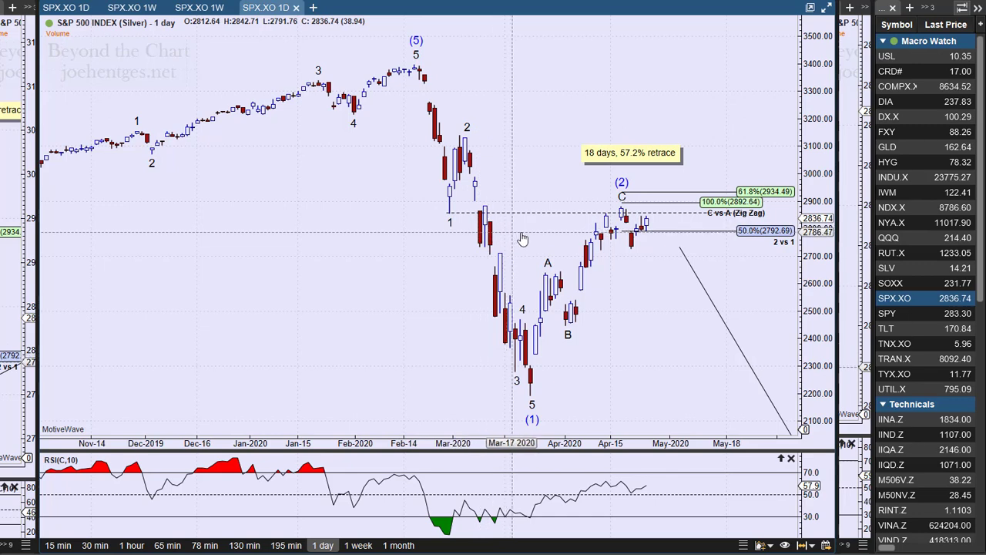
mouse_move(548, 263)
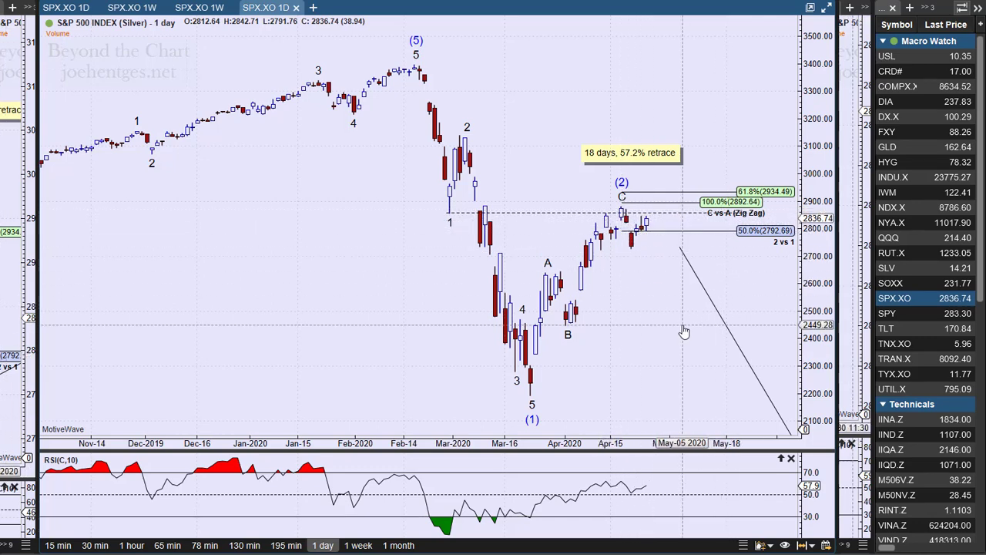
drag(688, 336, 636, 341)
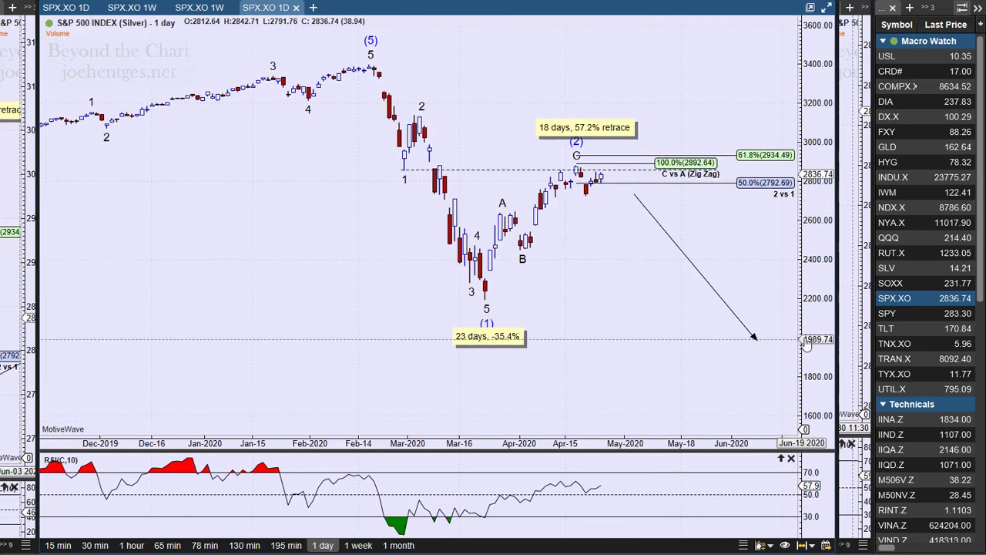
drag(804, 339, 800, 231)
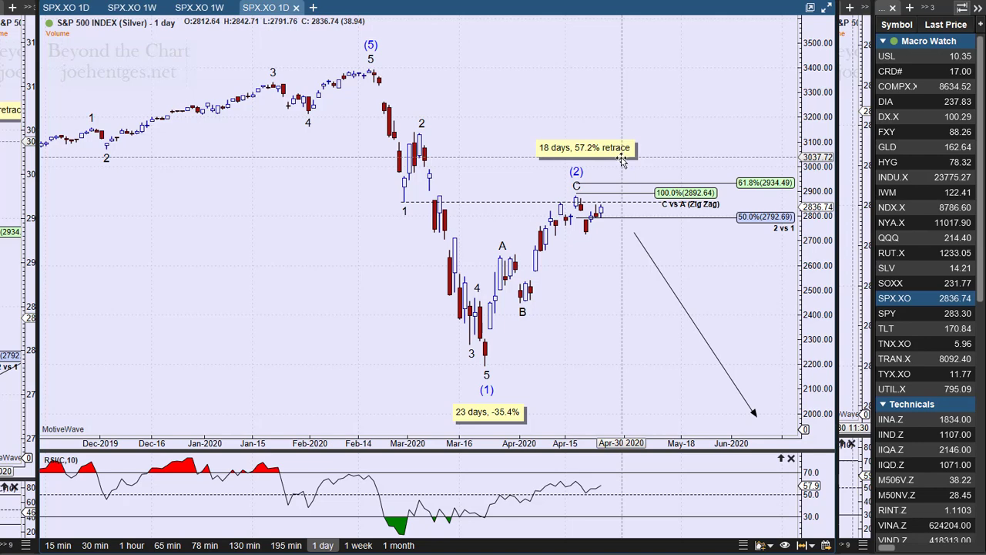
Examine the S&P 500 wave (2) high against the 50% and 61.8% retracements, the C vs A projection and the dashed wave 1 line
mouse_move(575, 202)
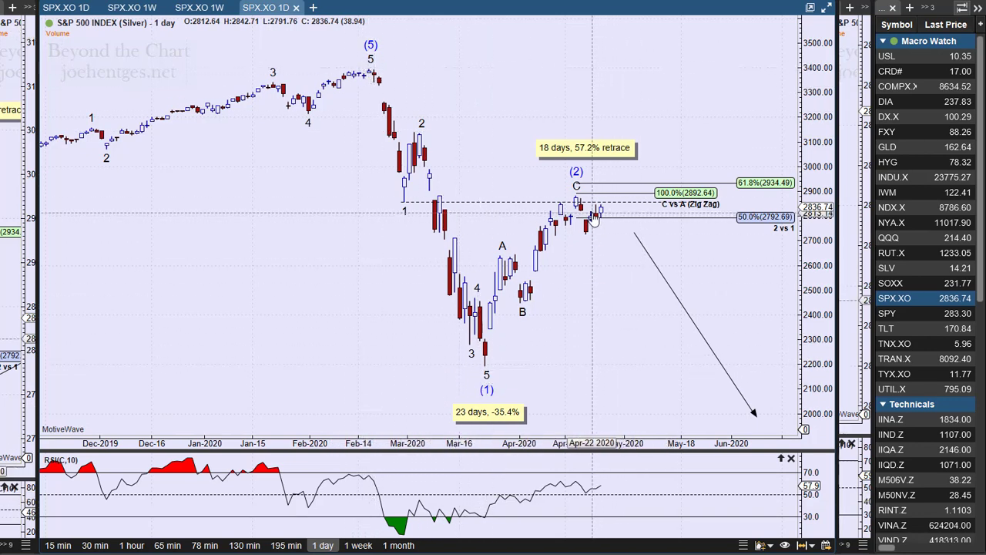
mouse_move(623, 202)
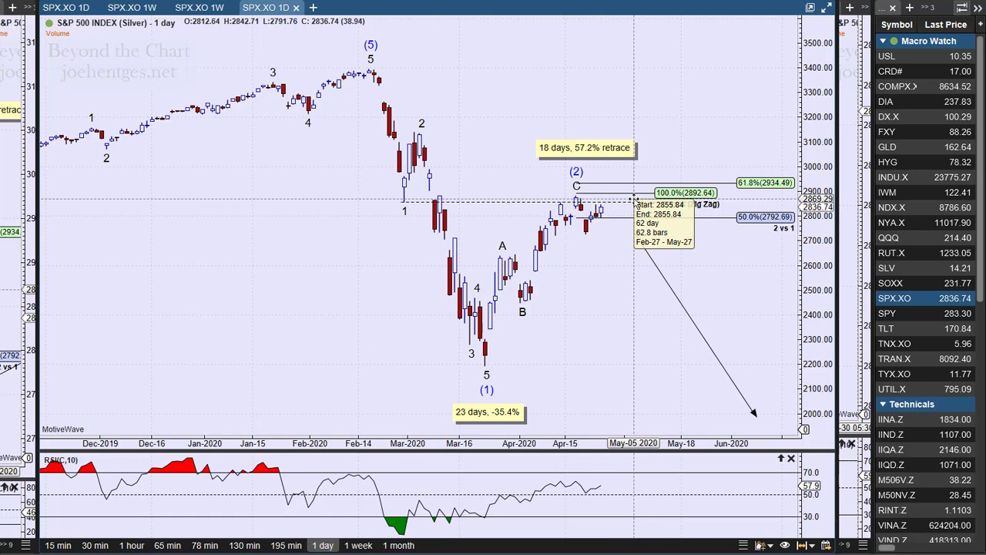
click(522, 311)
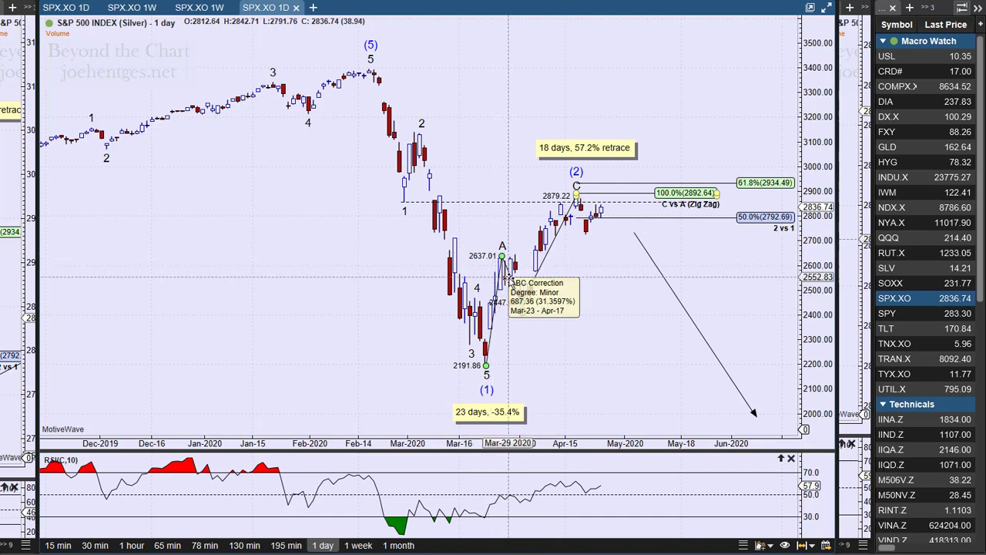
click(617, 293)
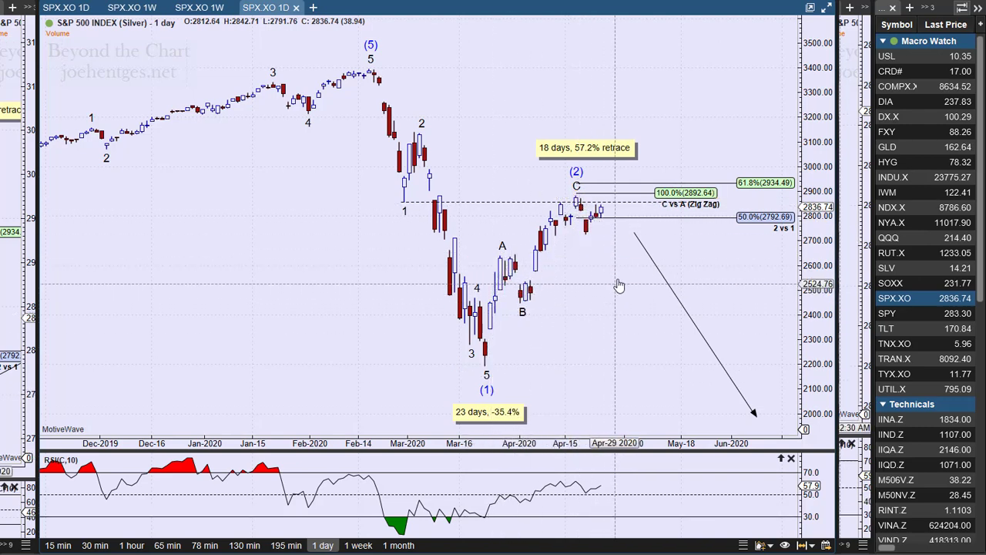
mouse_move(633, 207)
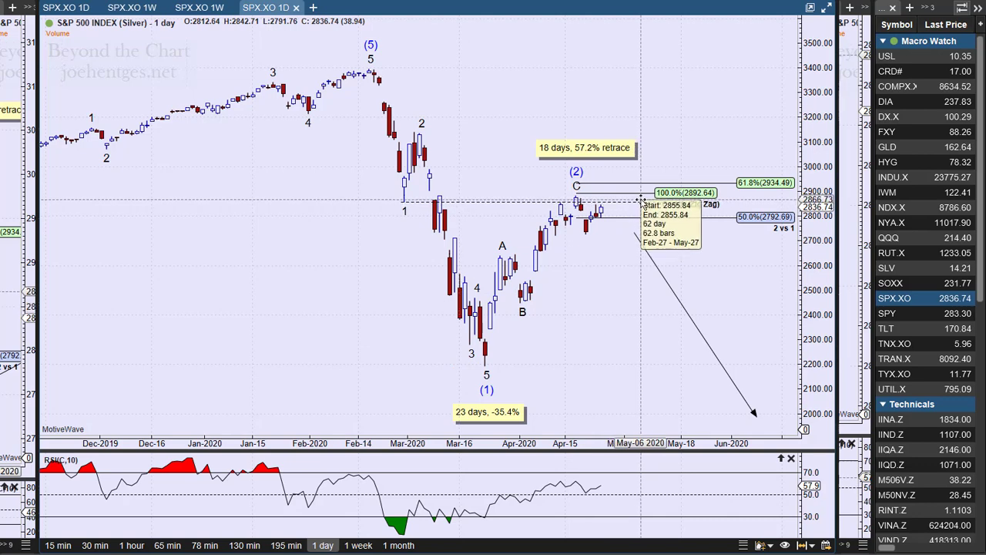
mouse_move(575, 221)
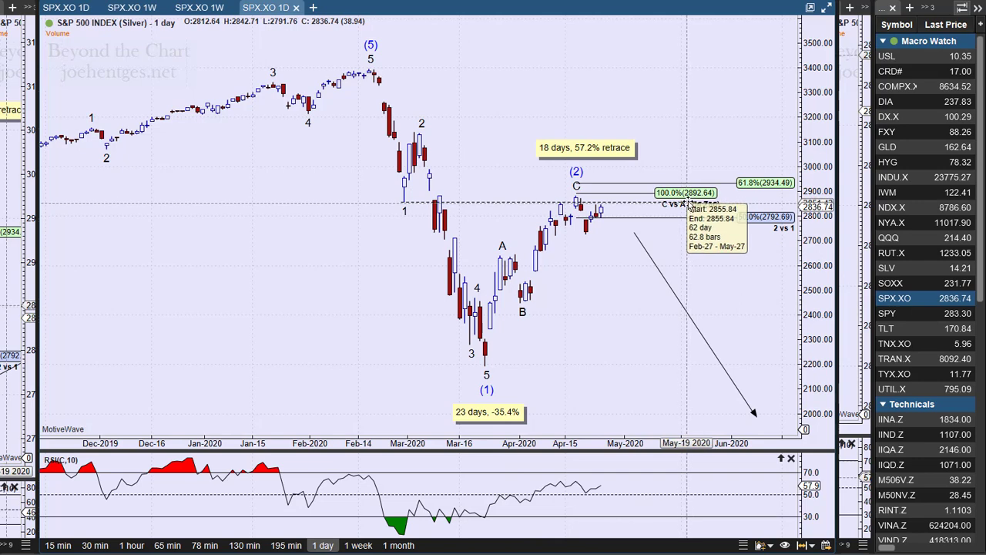
mouse_move(705, 202)
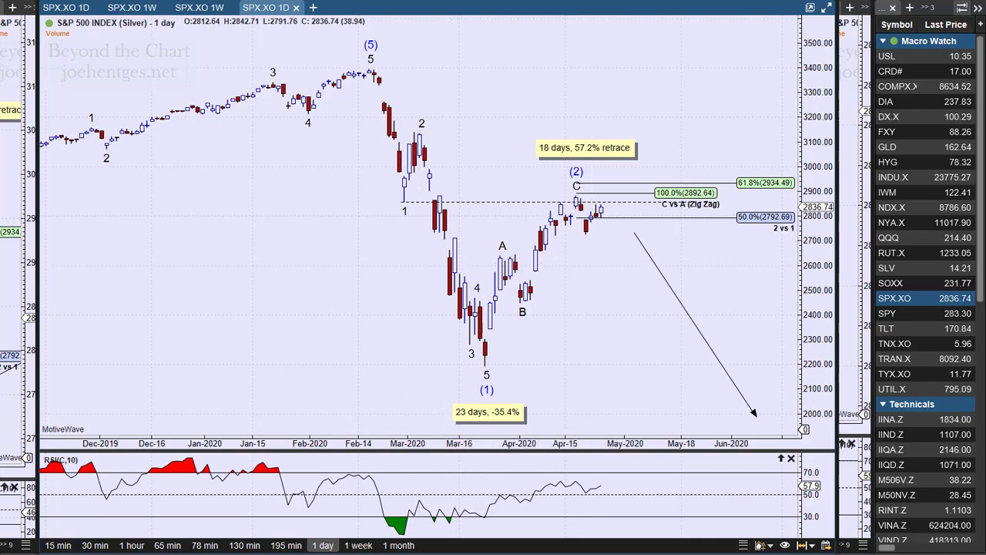
click(363, 545)
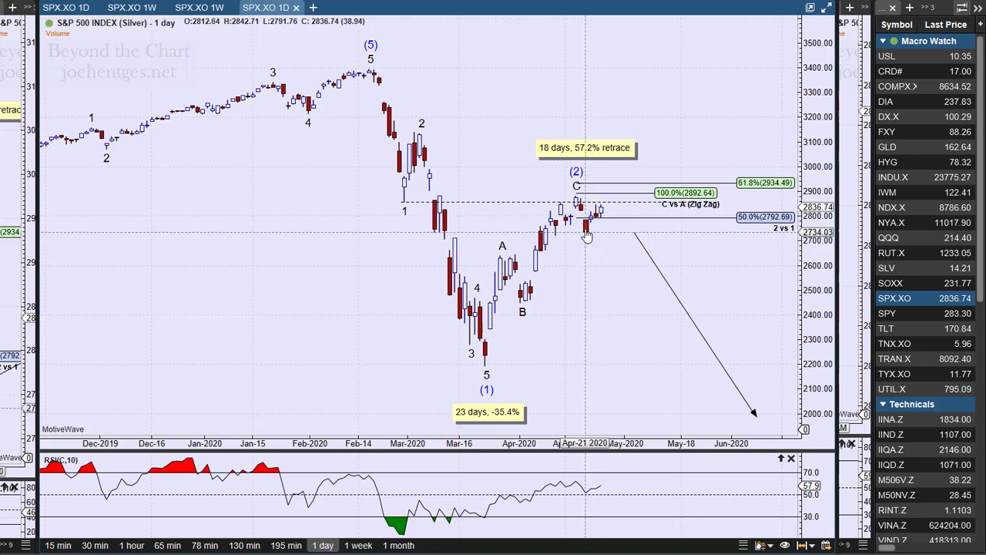
mouse_move(576, 213)
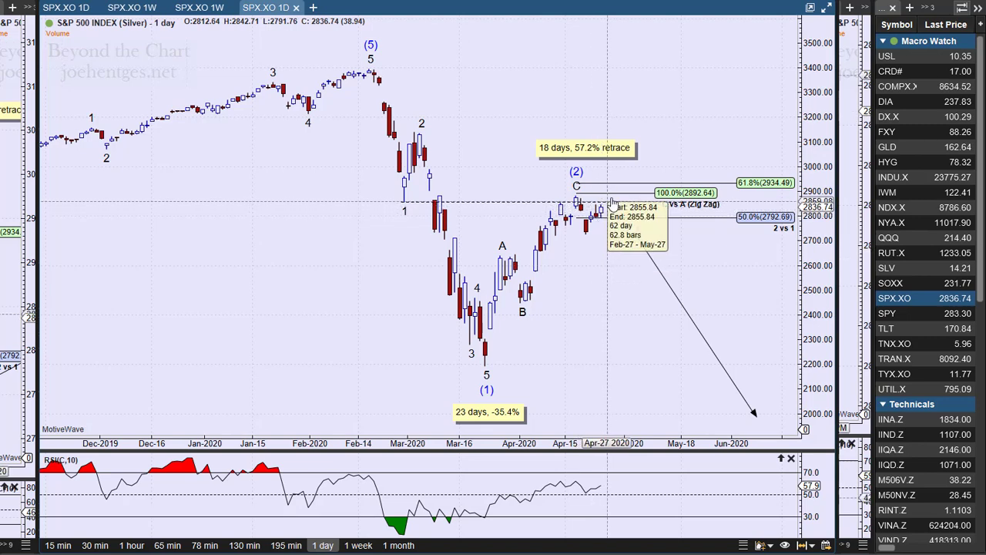
mouse_move(614, 193)
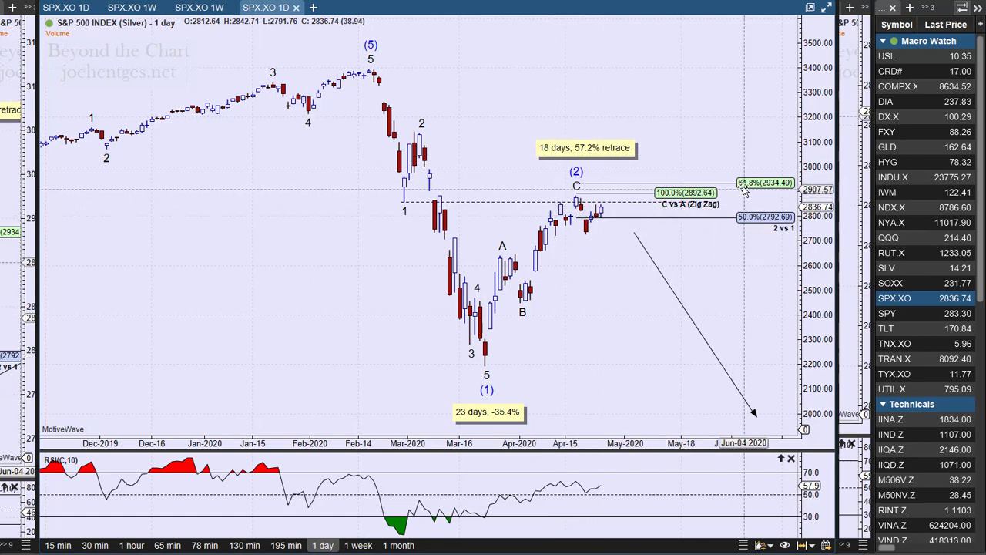
mouse_move(646, 189)
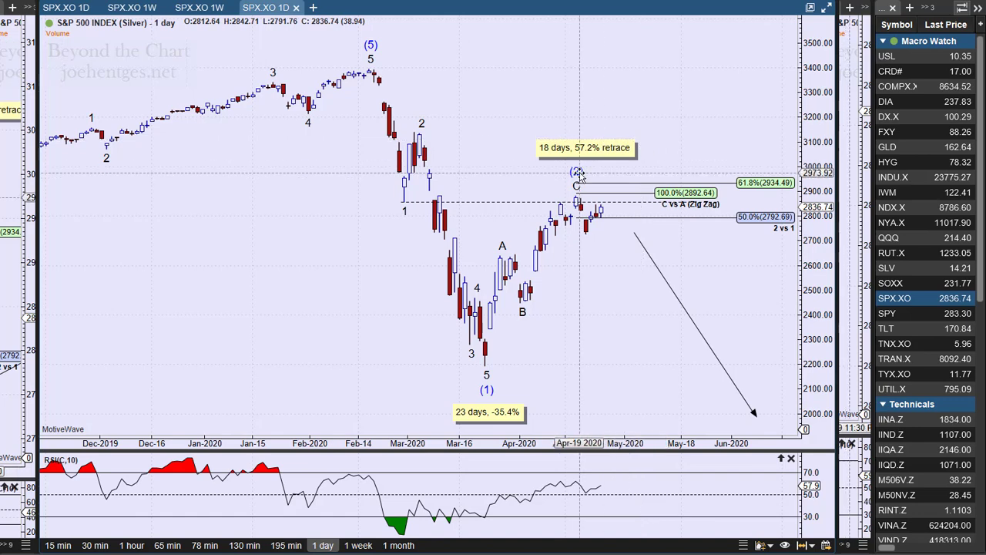
mouse_move(578, 174)
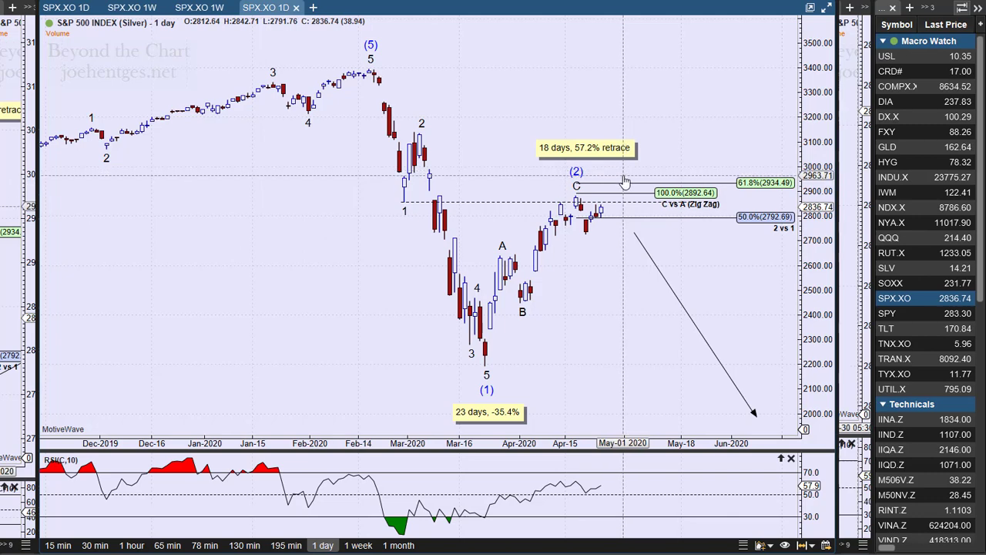
mouse_move(614, 202)
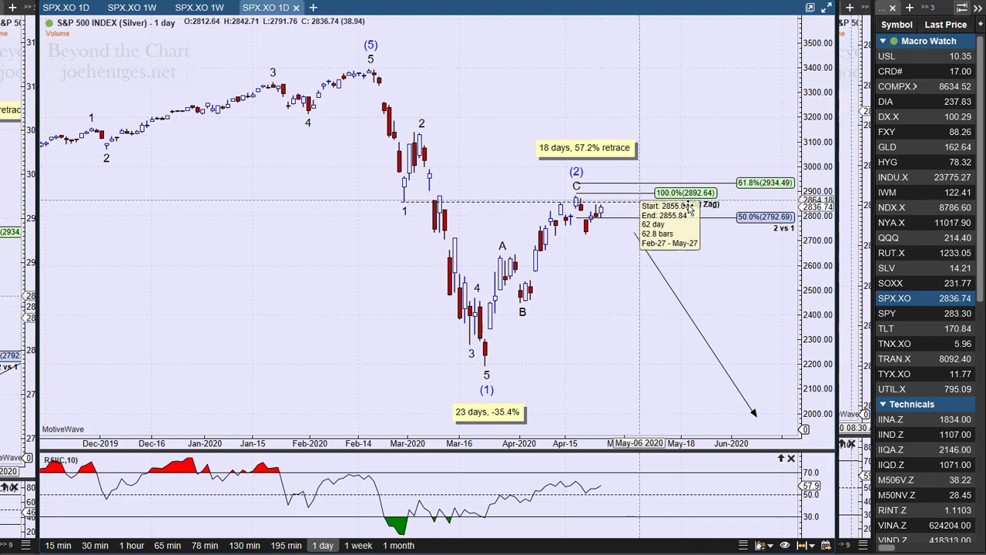
Load SPY from the watchlist and rescale its daily chart to examine waves (0) through (2) and the wave B low
click(905, 315)
drag(551, 269, 388, 305)
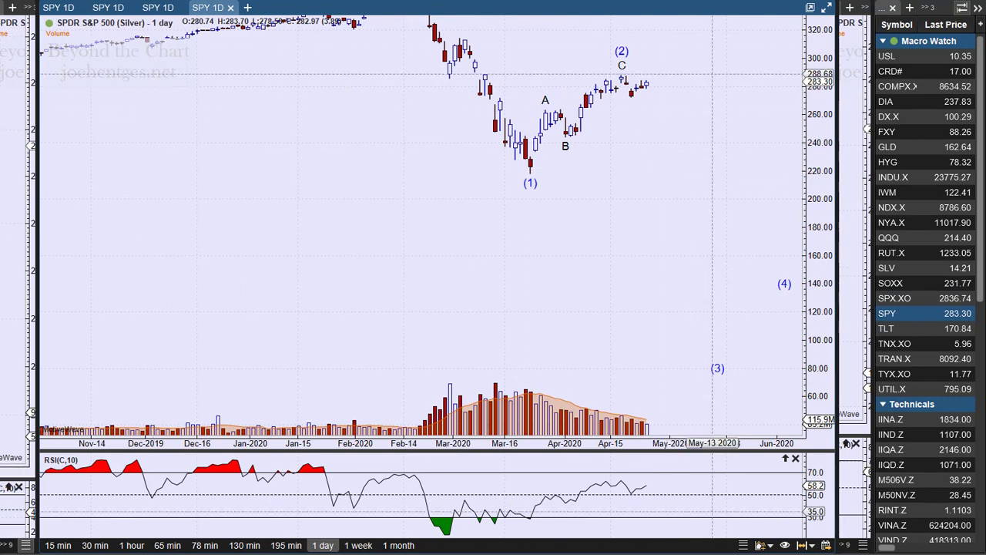
scroll(713, 74, up, 2)
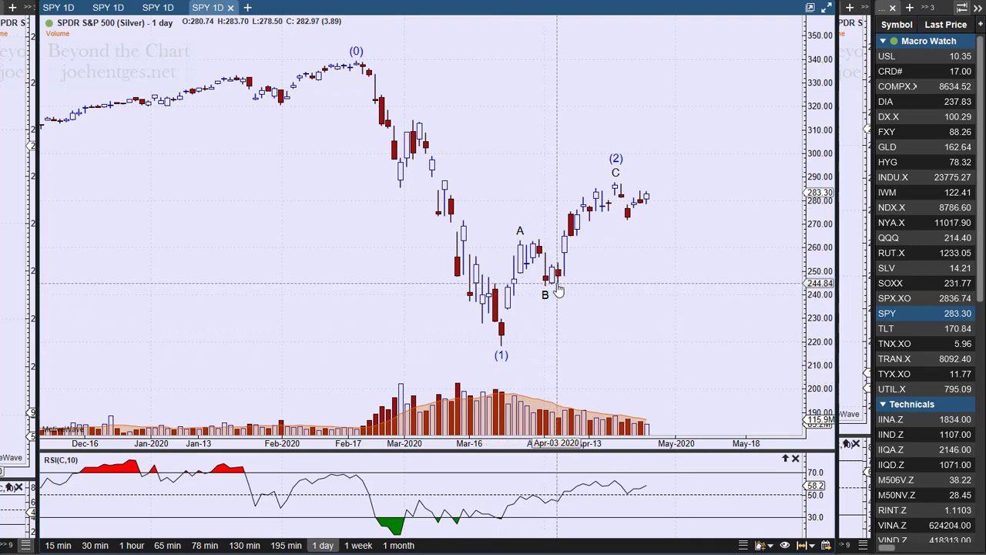
mouse_move(545, 295)
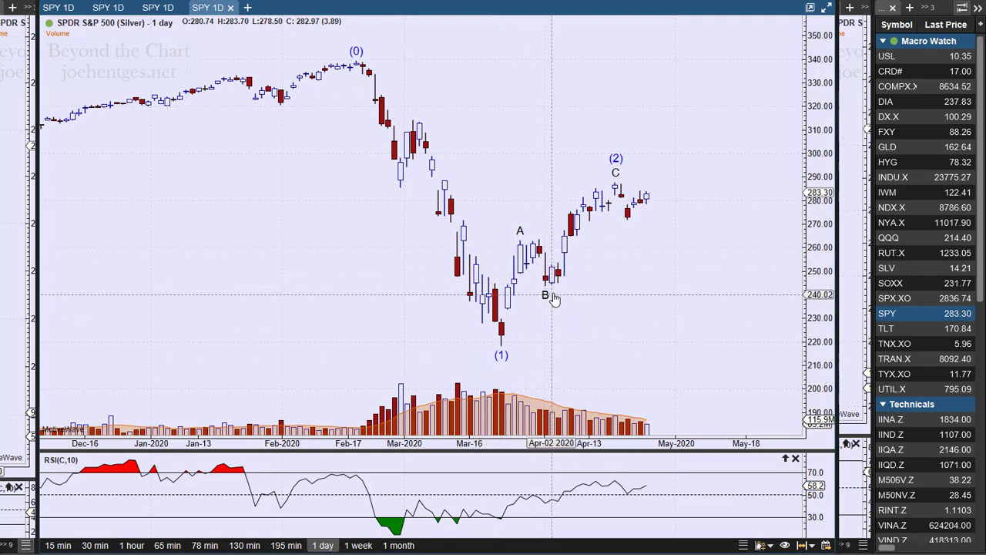
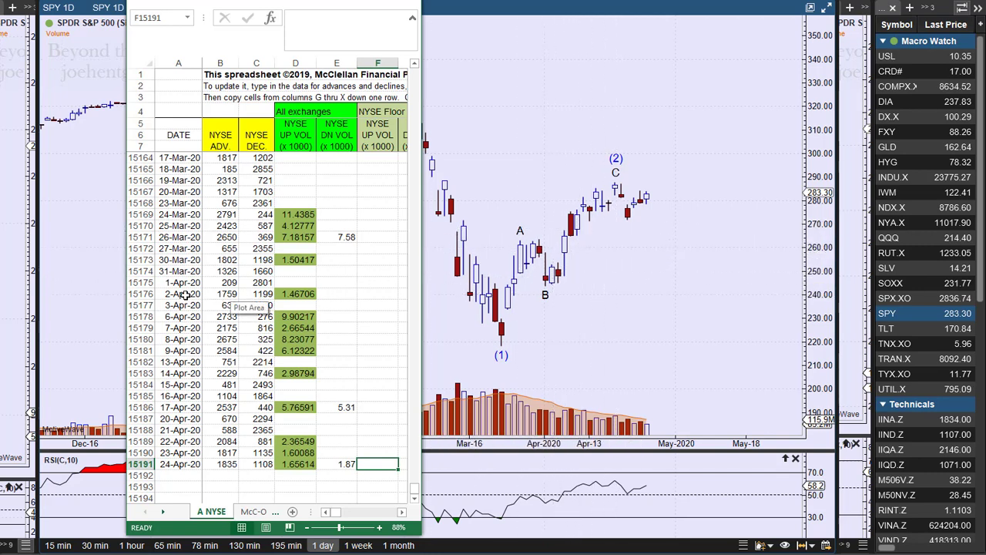
In the Excel NYSE breadth spreadsheet, highlight the advance/decline ratios from 2 to 17 April 2020 and compare them with the SPY chart
drag(300, 295, 300, 409)
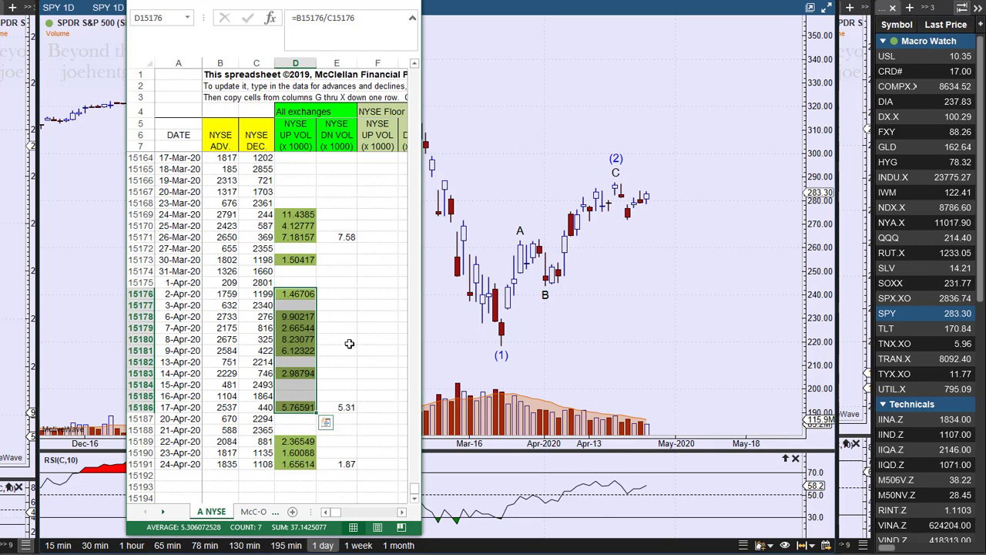
click(341, 343)
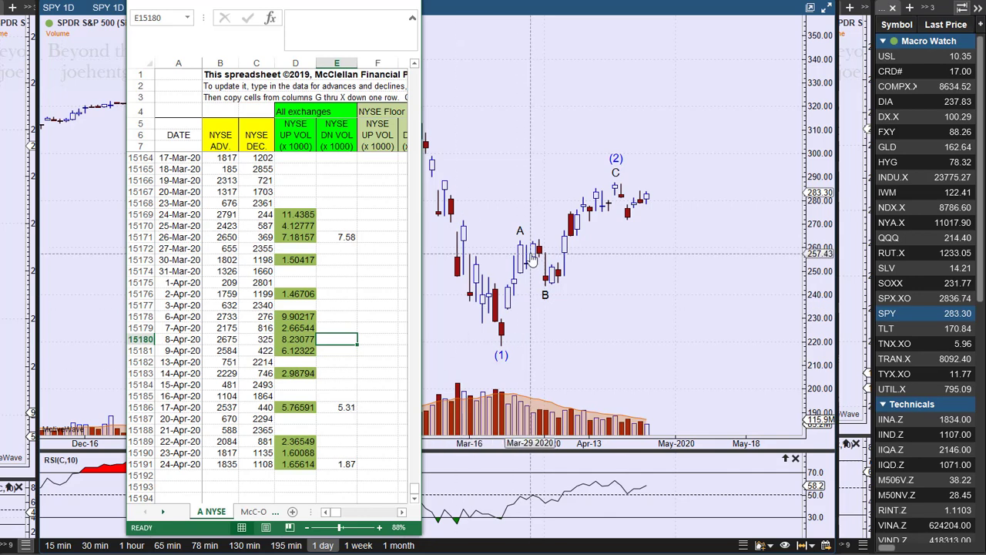
mouse_move(519, 273)
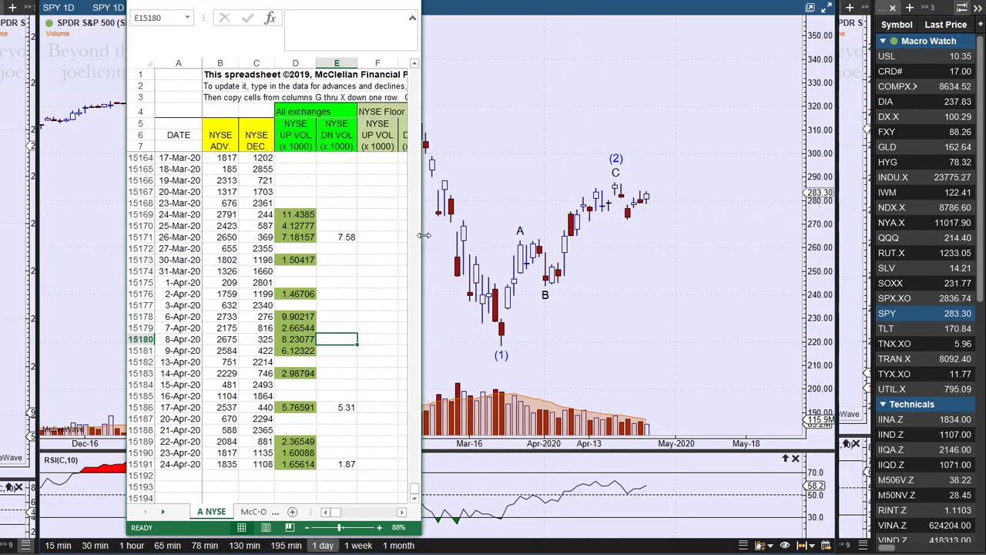
Examine the NYSE McClellan Oscillator chart through April 2020 in a widened spreadsheet window, and return to MotiveWave's SPY chart
click(254, 512)
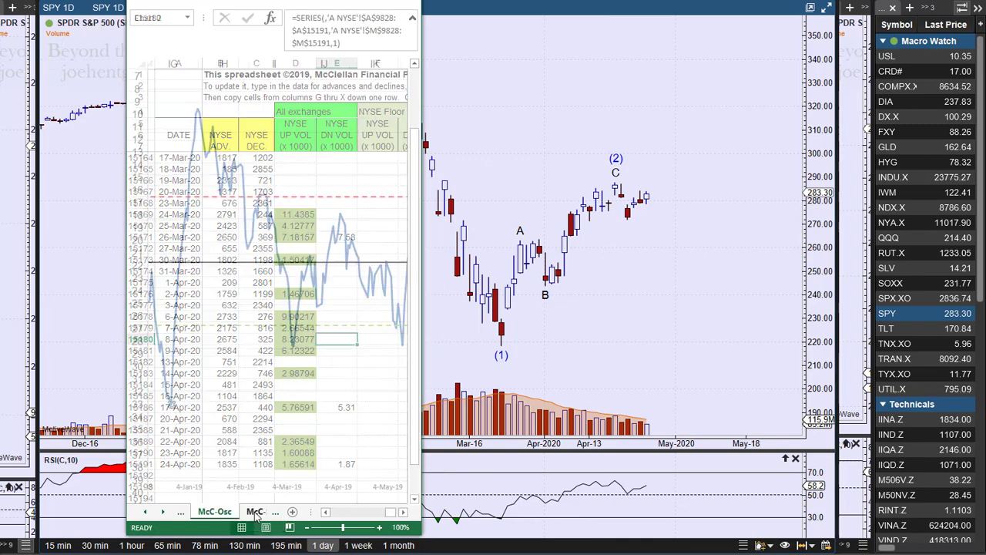
drag(423, 359, 931, 337)
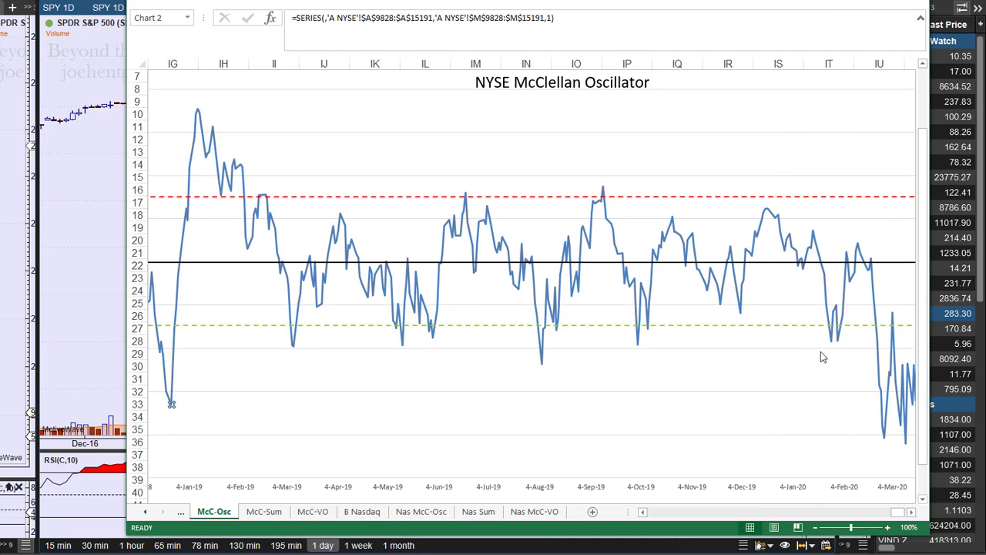
click(913, 513)
click(912, 512)
click(912, 513)
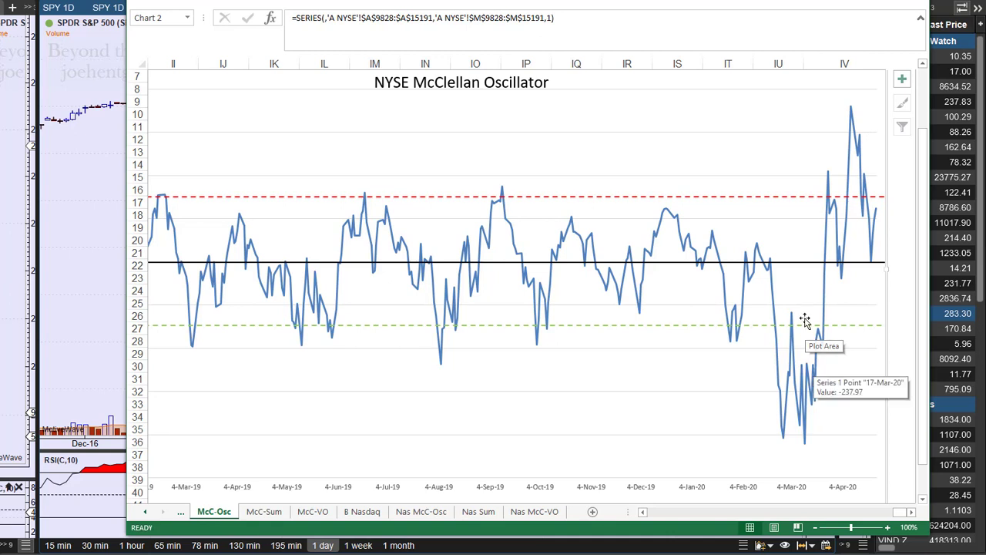
mouse_move(879, 213)
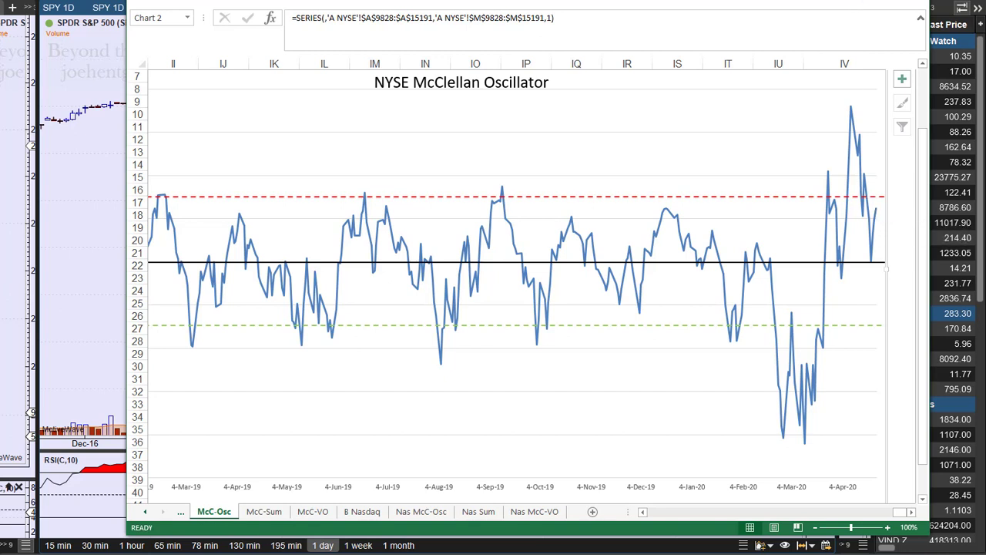
key(alt+Tab)
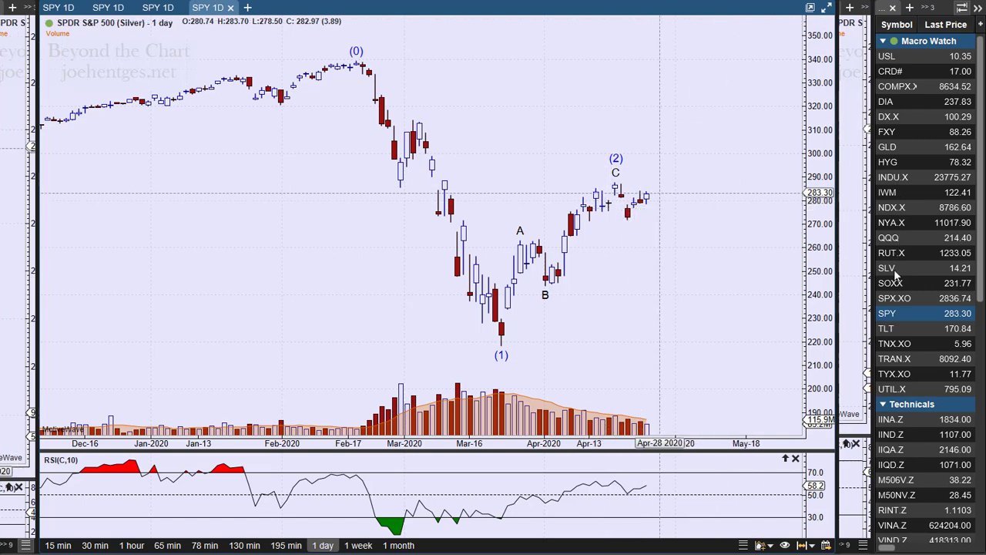
Load SPX.XO from the watchlist and rescale its daily chart to examine the decline to wave (1) and the wave (2) retracement
click(897, 303)
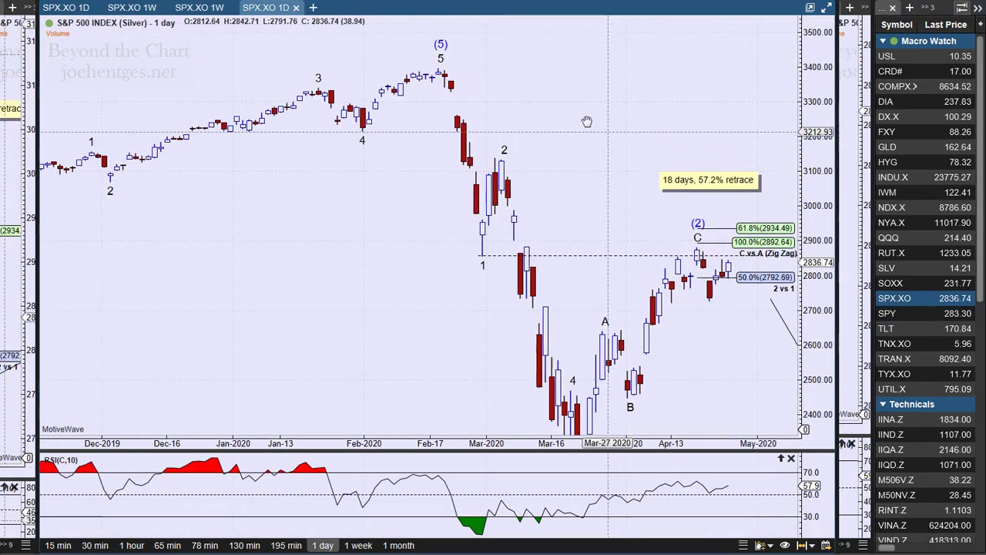
drag(608, 106, 546, 105)
drag(822, 337, 821, 284)
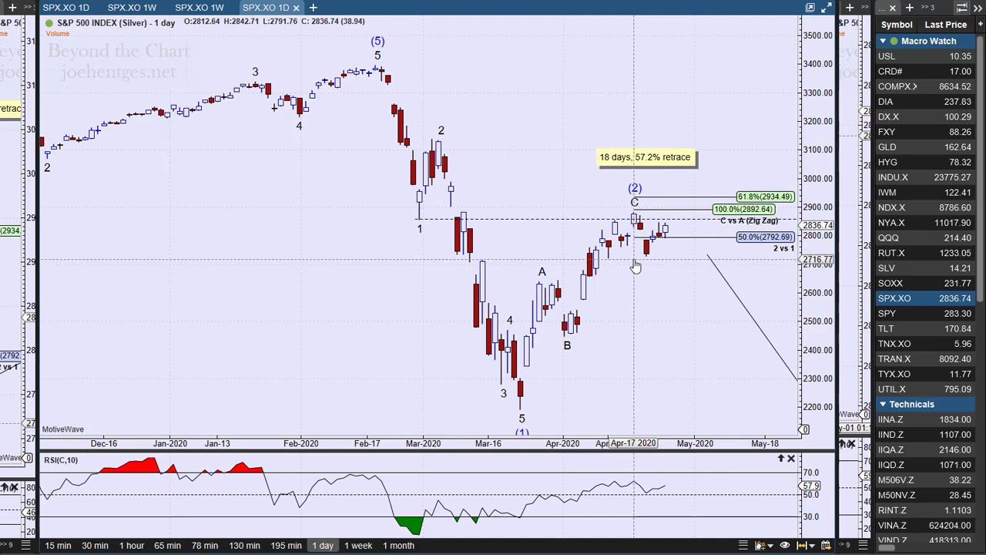
Load M506V.Z and enlarge its RSI pane to examine the percentage of S&P 500 stocks above their 50-day moving average
click(900, 482)
drag(740, 370, 705, 382)
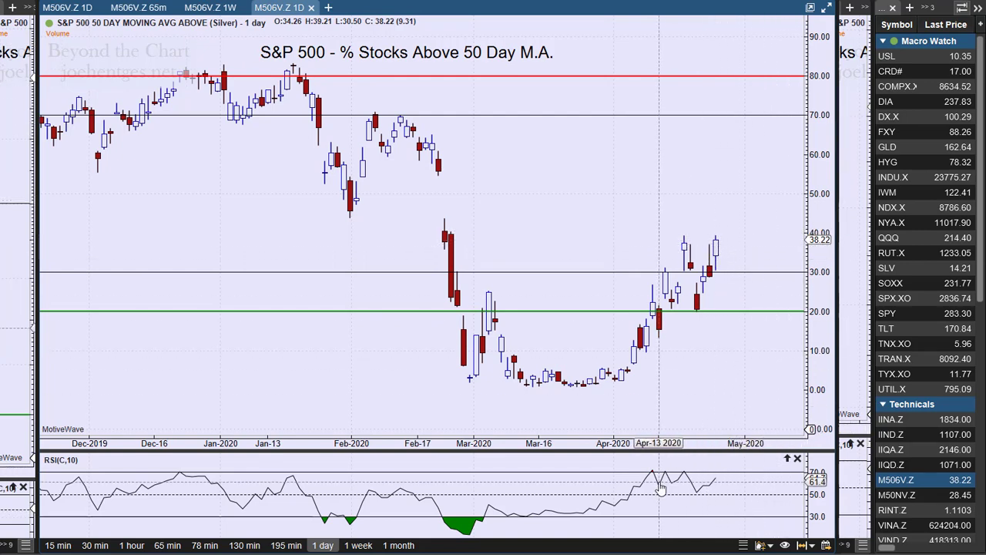
drag(670, 454, 669, 440)
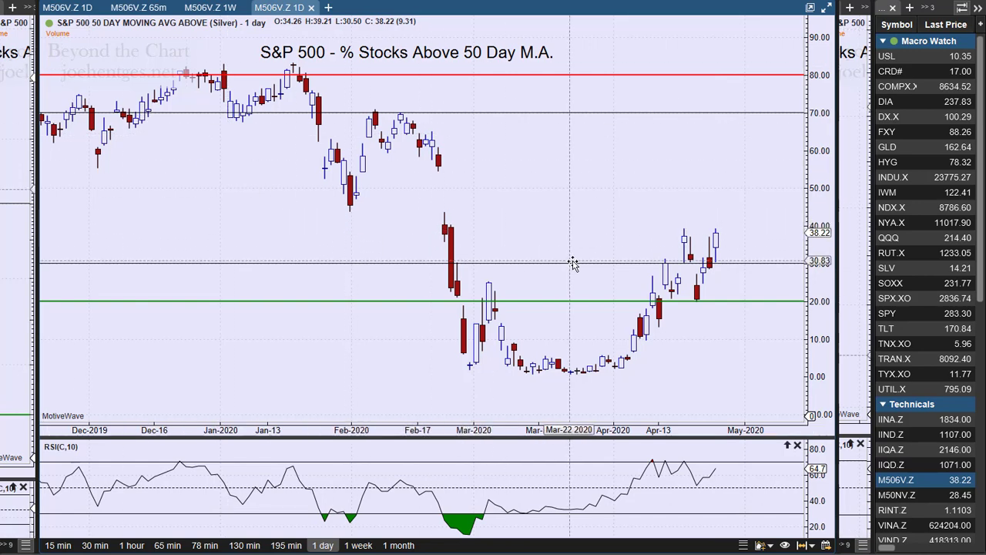
Load XLF from the Sector SPDRS watchlist group and examine its Primary Analysis daily chart with the moving averages and rising trendline
scroll(919, 345, down, 5)
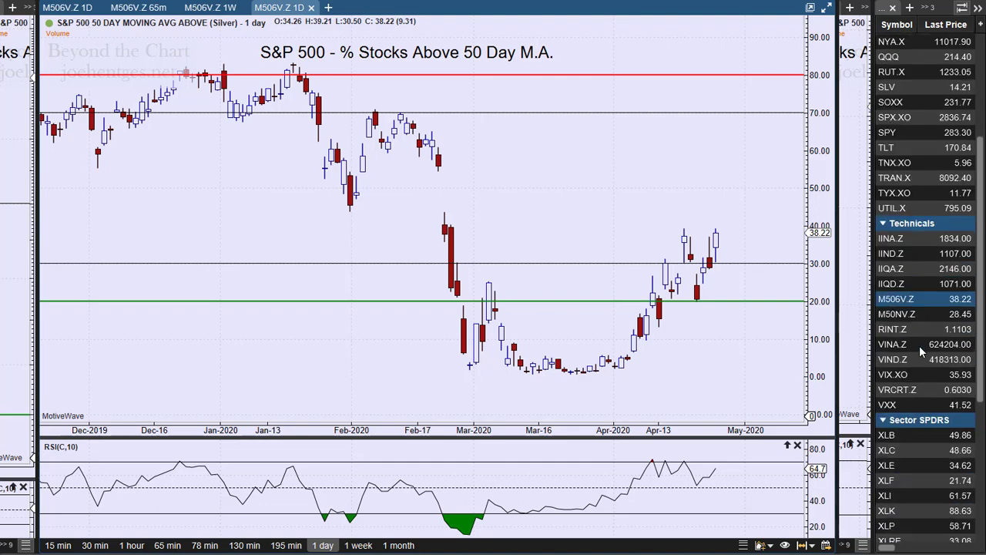
click(907, 433)
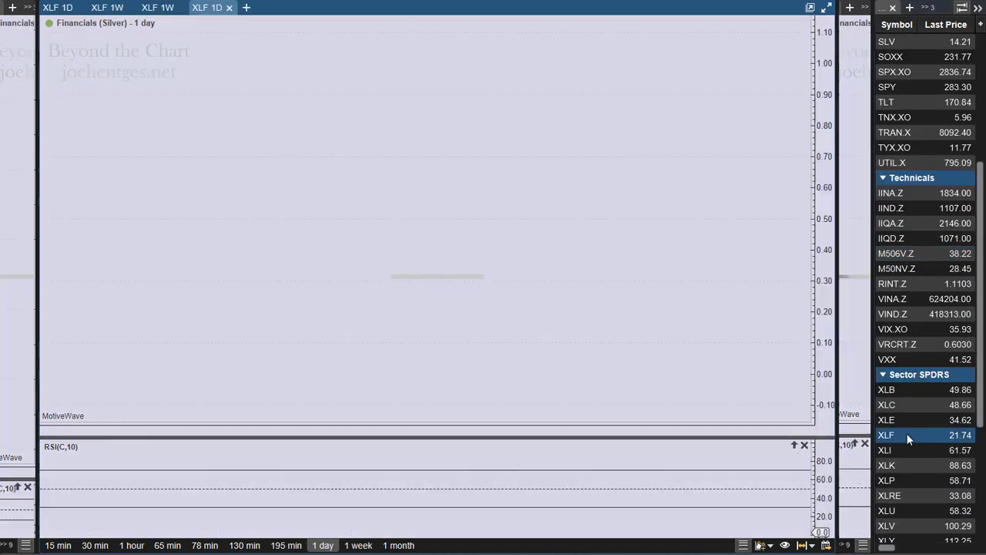
click(62, 8)
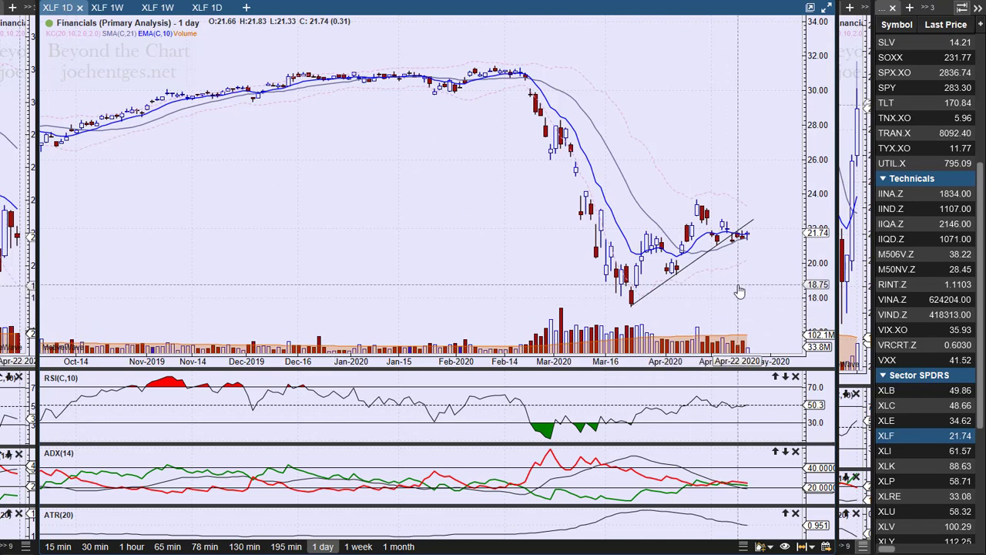
Show XLF's Blue weekly analysis maximized and examine the trendline break and waves (1) and (2) after the circled wave 5 high
click(165, 10)
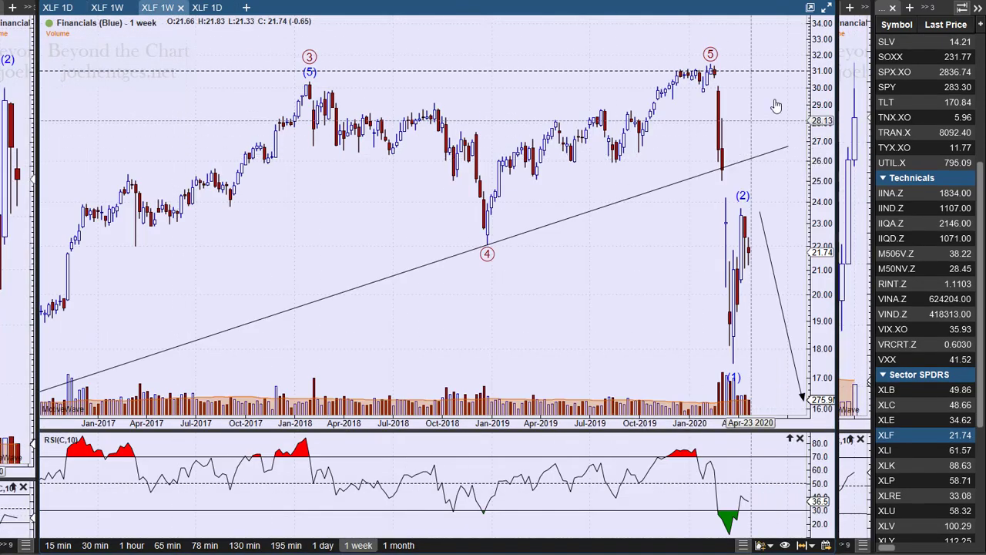
click(828, 9)
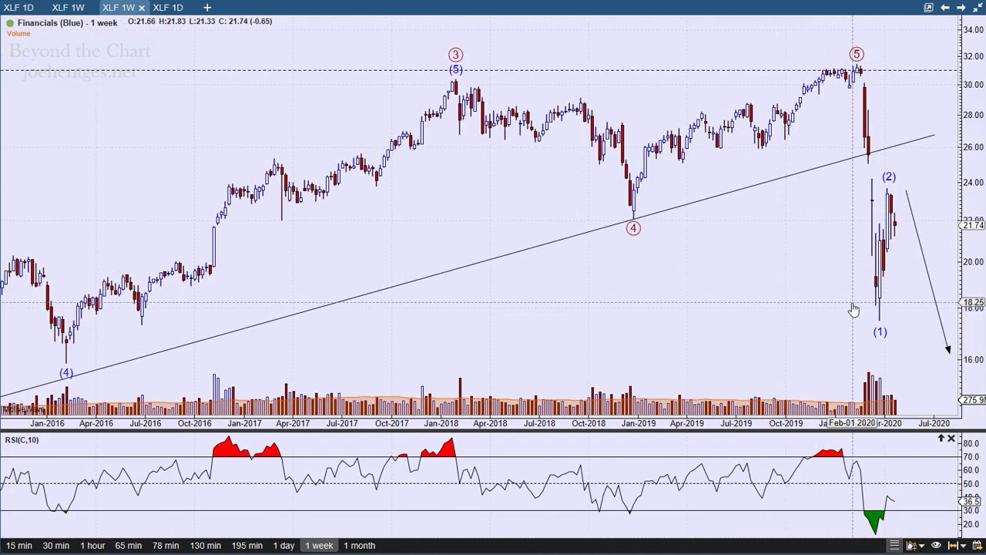
drag(851, 308, 784, 306)
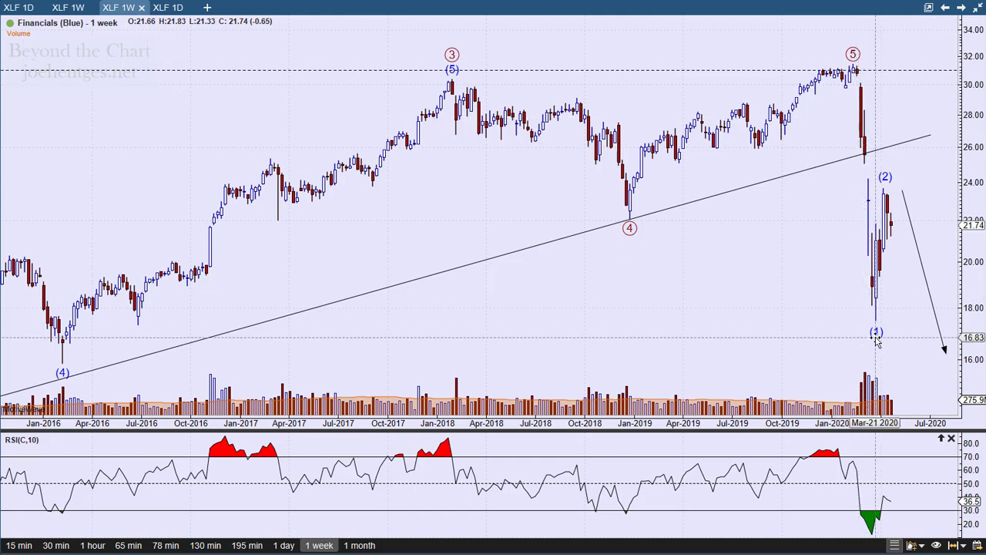
mouse_move(877, 333)
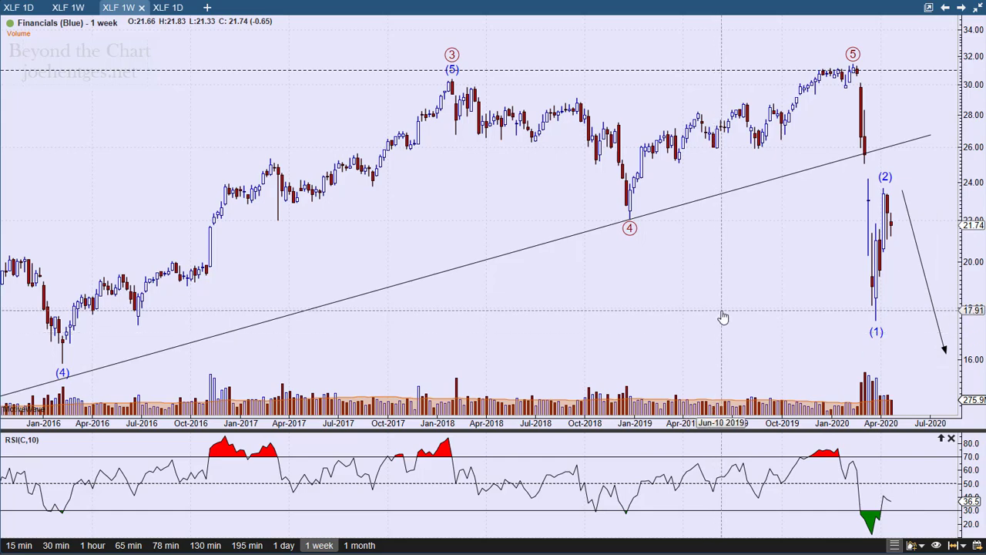
Examine XLF's long-term weekly wave count, comparing the 2007 high with the circled wave 5 high along the dashed line
scroll(723, 317, down, 5)
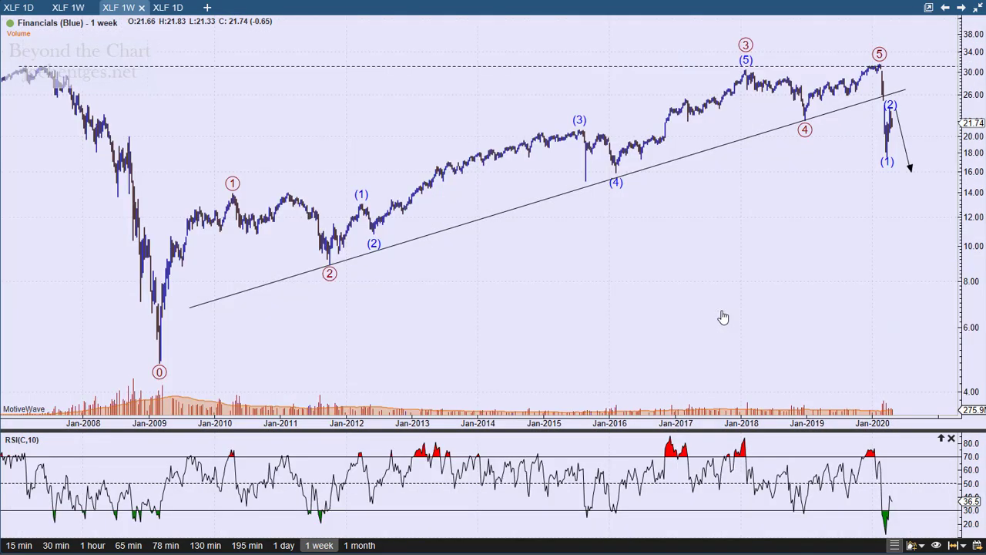
scroll(723, 317, down, 2)
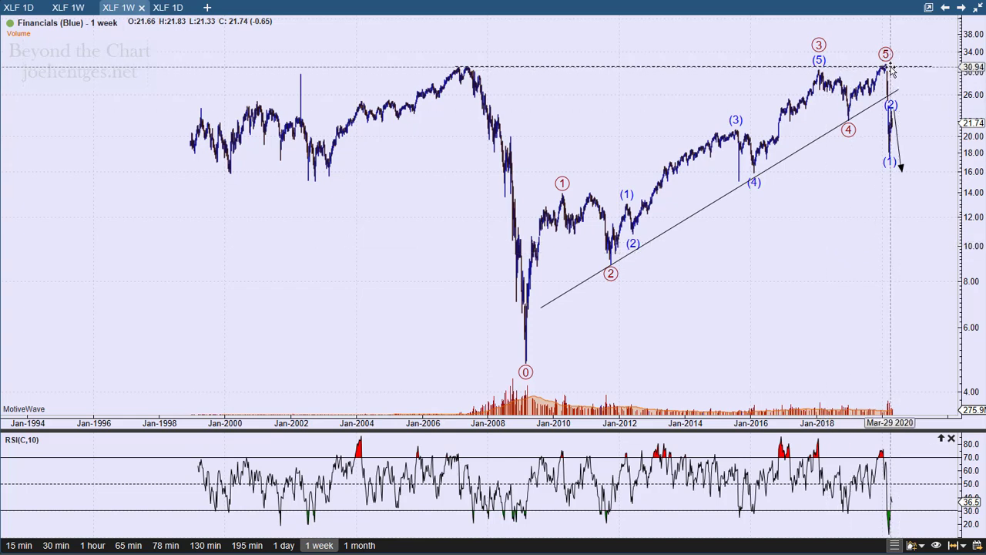
scroll(850, 280, up, 3)
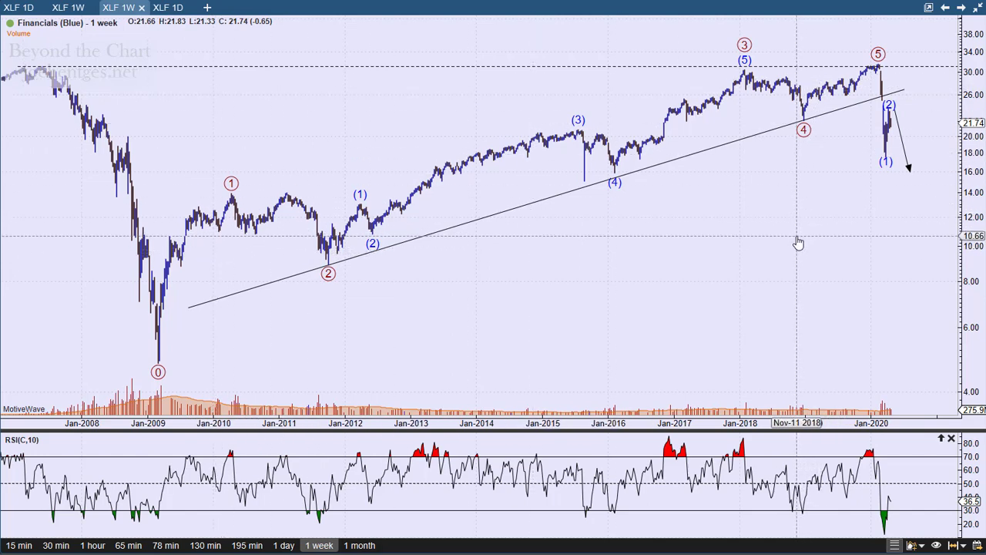
drag(700, 269, 731, 269)
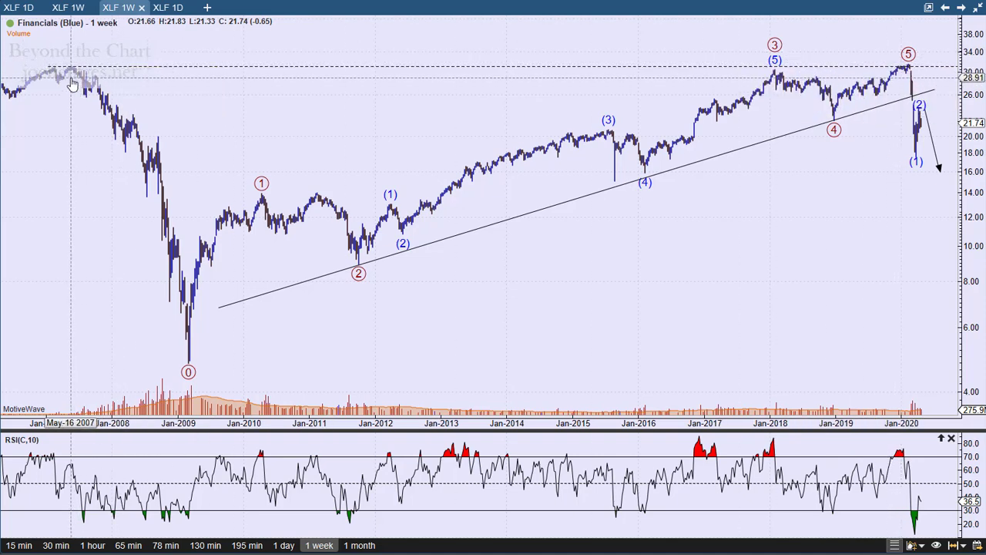
mouse_move(68, 69)
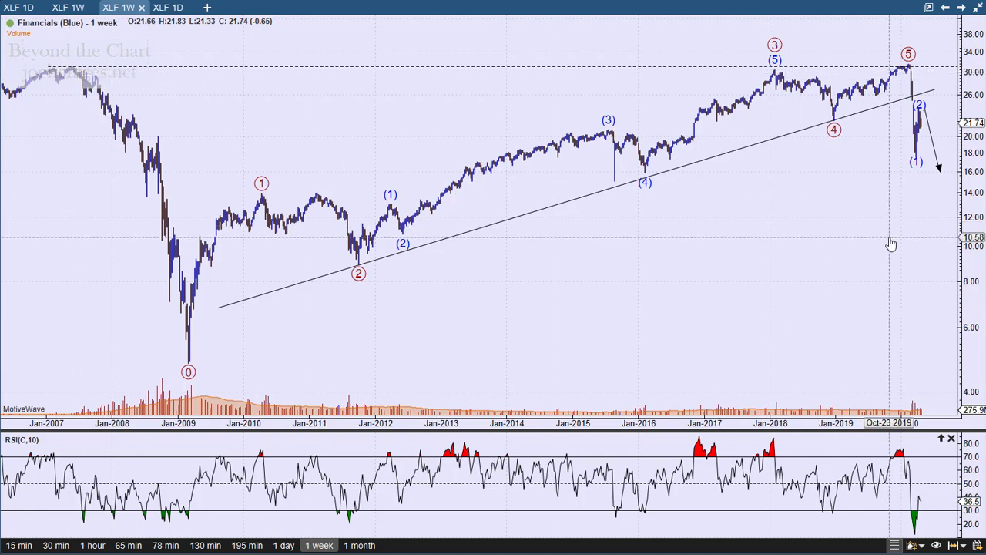
Review XLF's weekly waves from 2014 to 2020 up close, and switch to the Beyond the Chart website in Chrome
scroll(890, 245, up, 5)
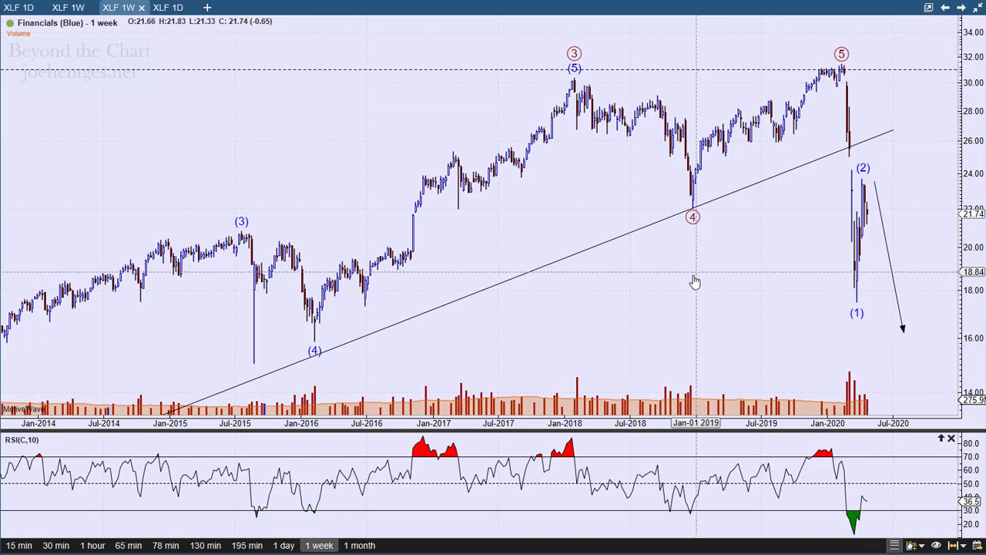
click(369, 550)
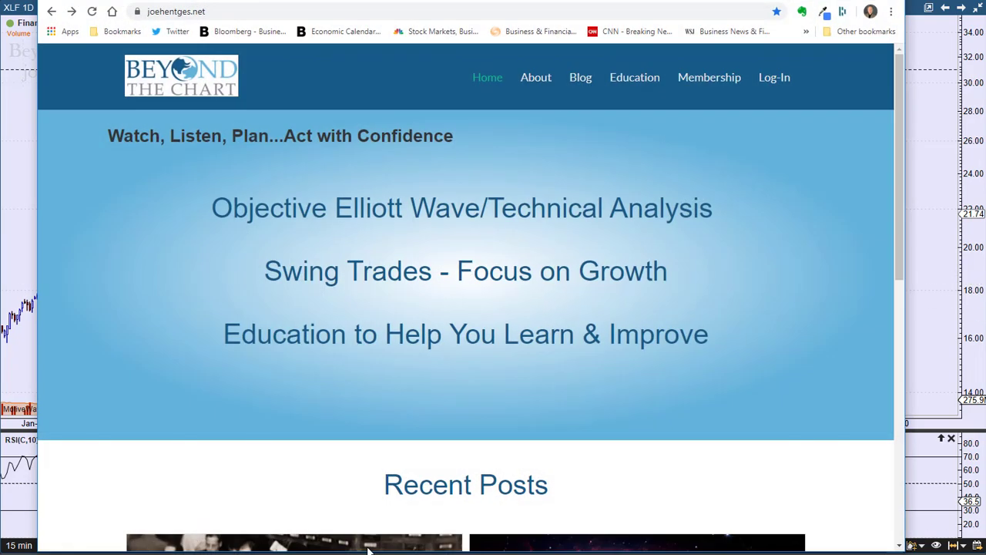